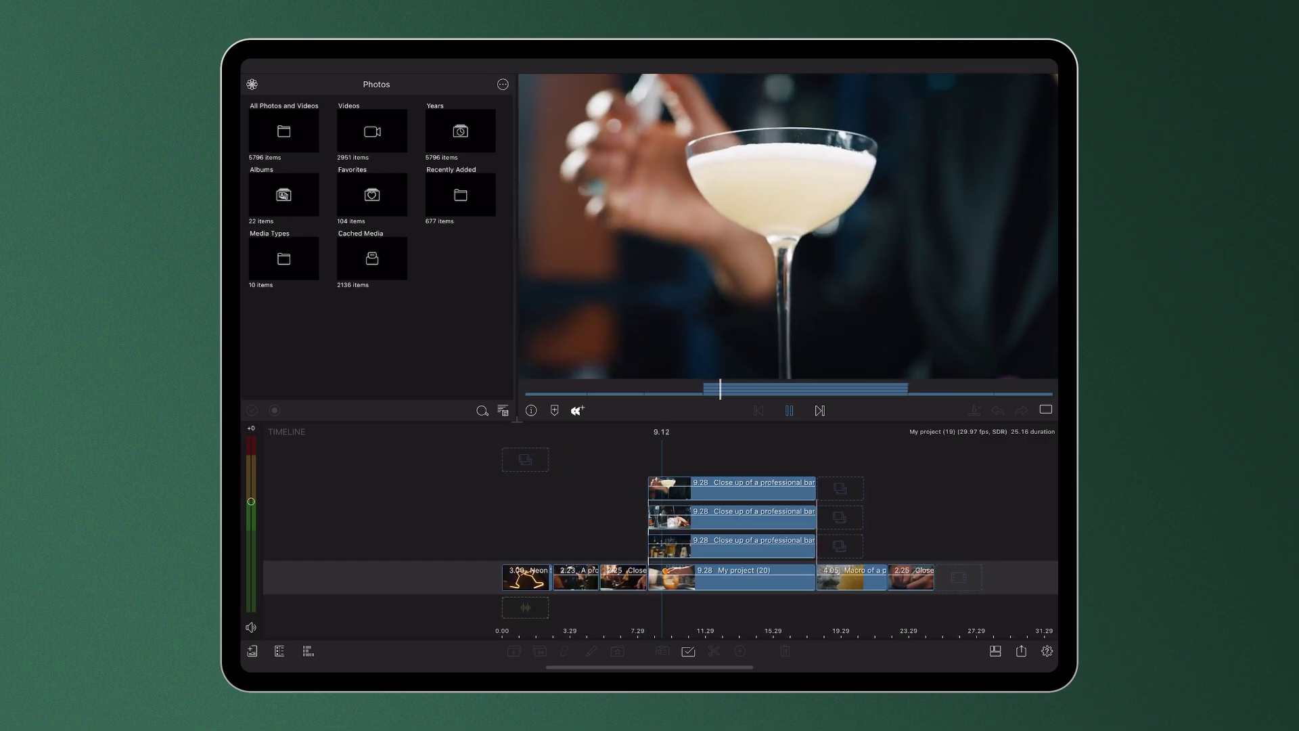
# - Pause playback at 9.26 on the cocktail close-up
pyautogui.click(790, 411)
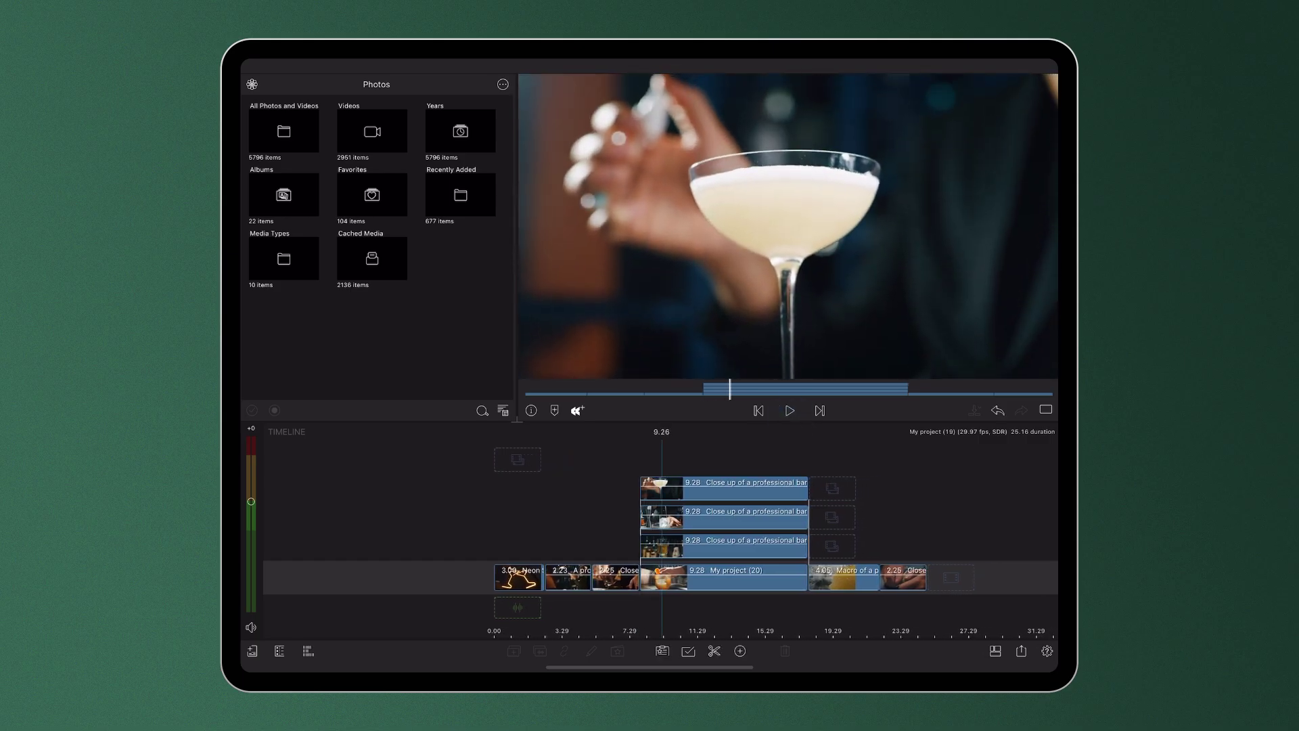
# - Open the top Close up clip's Frame & Fit editor and switch on the Overlay toggle
pyautogui.doubleClick(694, 487)
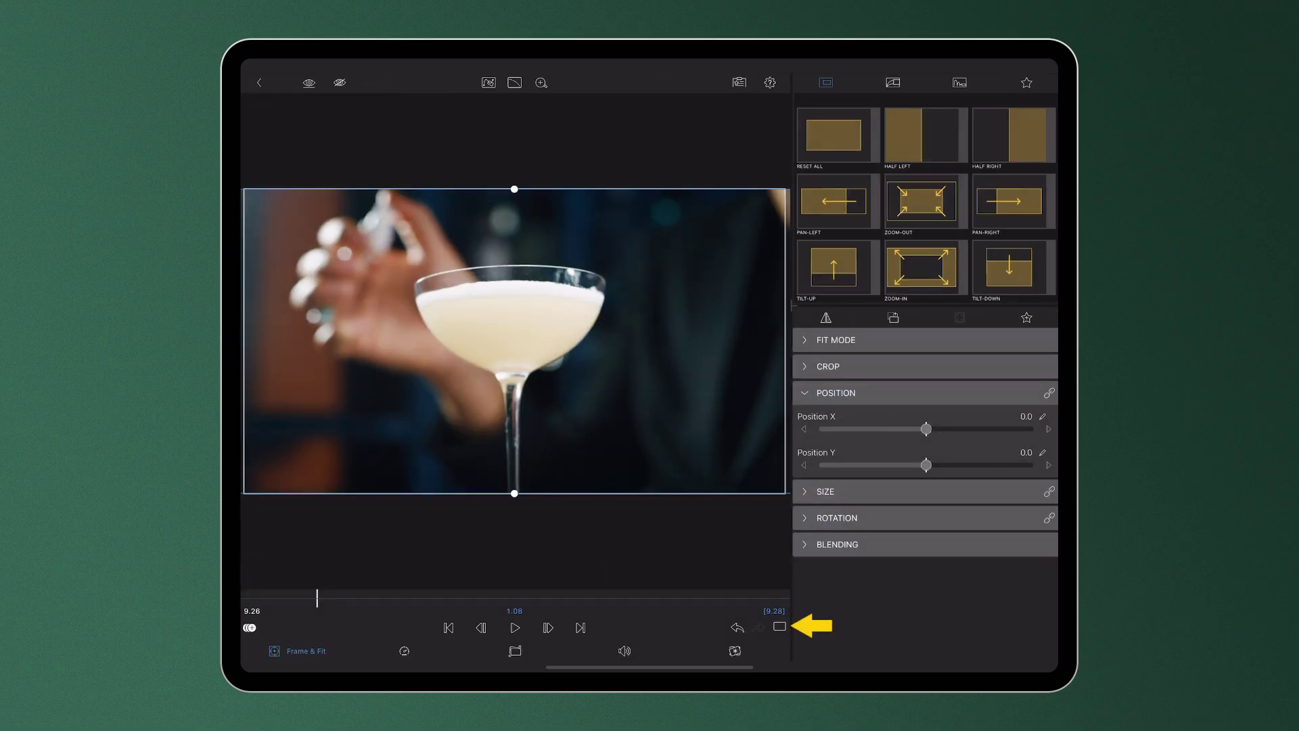
pyautogui.click(779, 626)
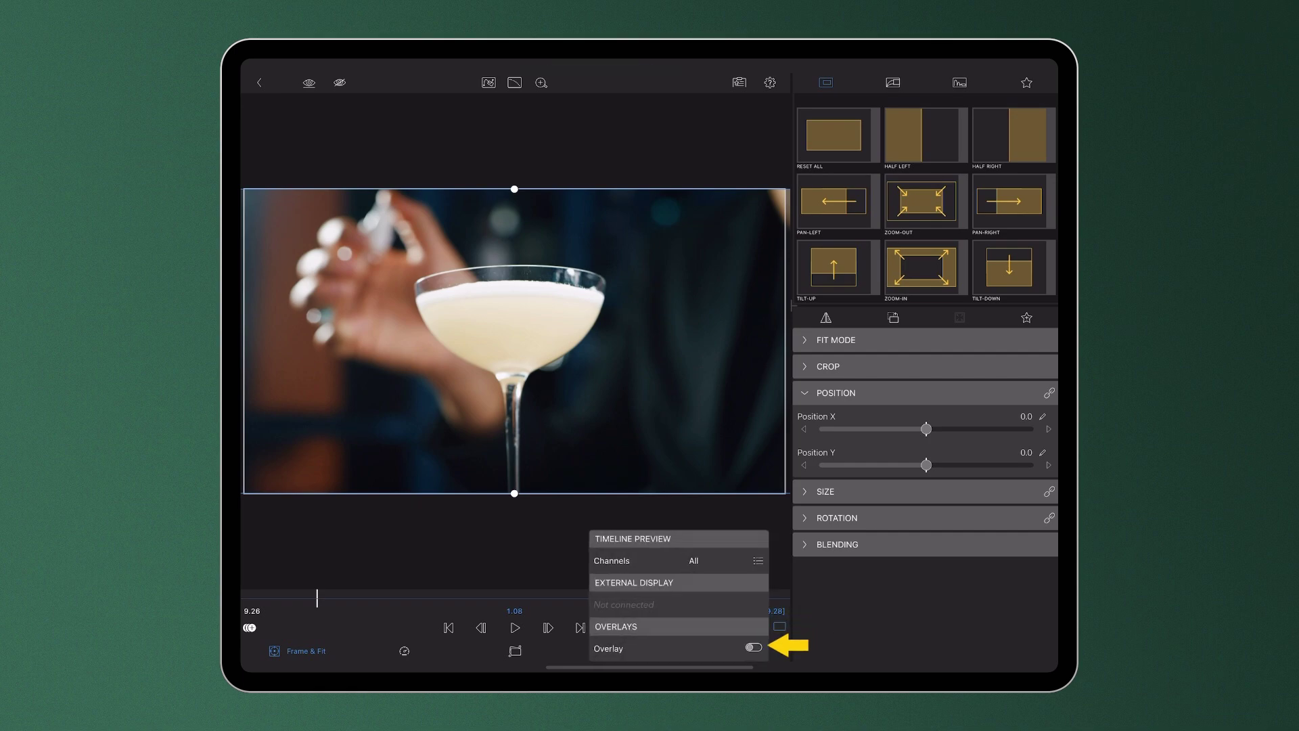
pyautogui.click(753, 648)
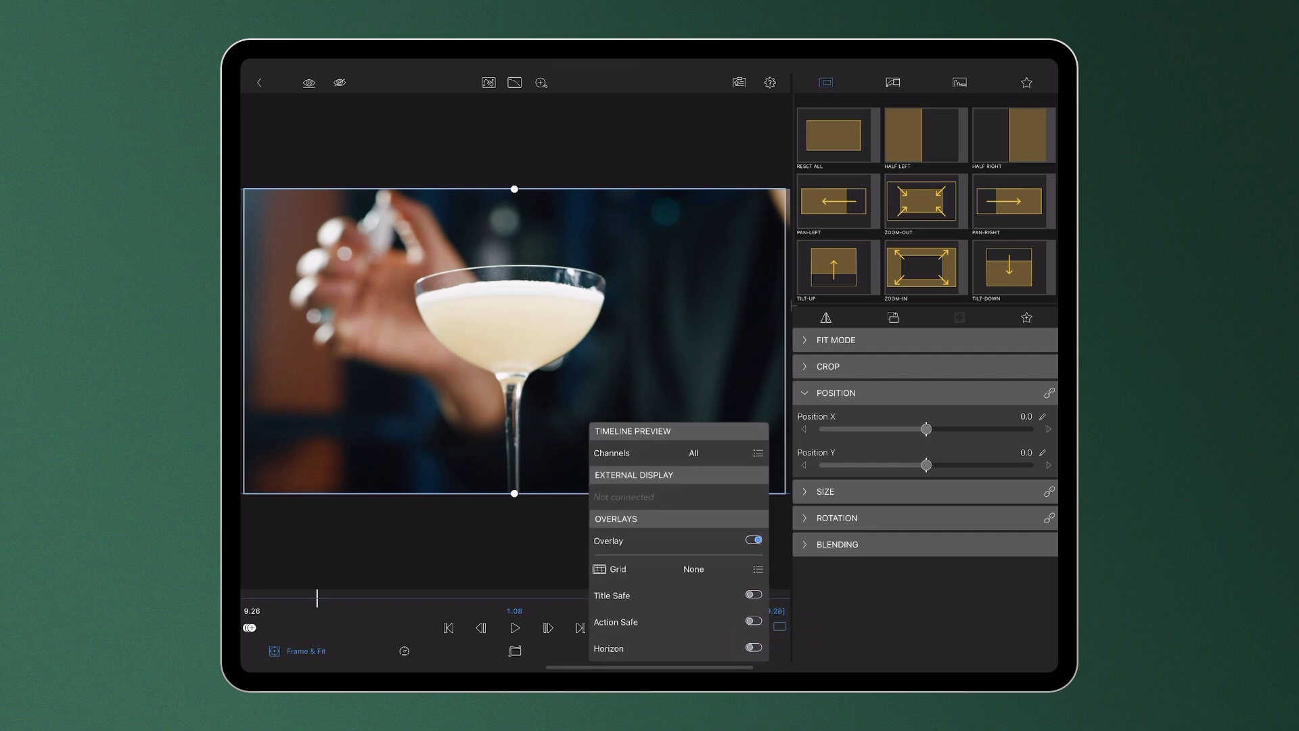
# - Show the grid size list and turn on the Title Safe and Action Safe guides
pyautogui.click(758, 569)
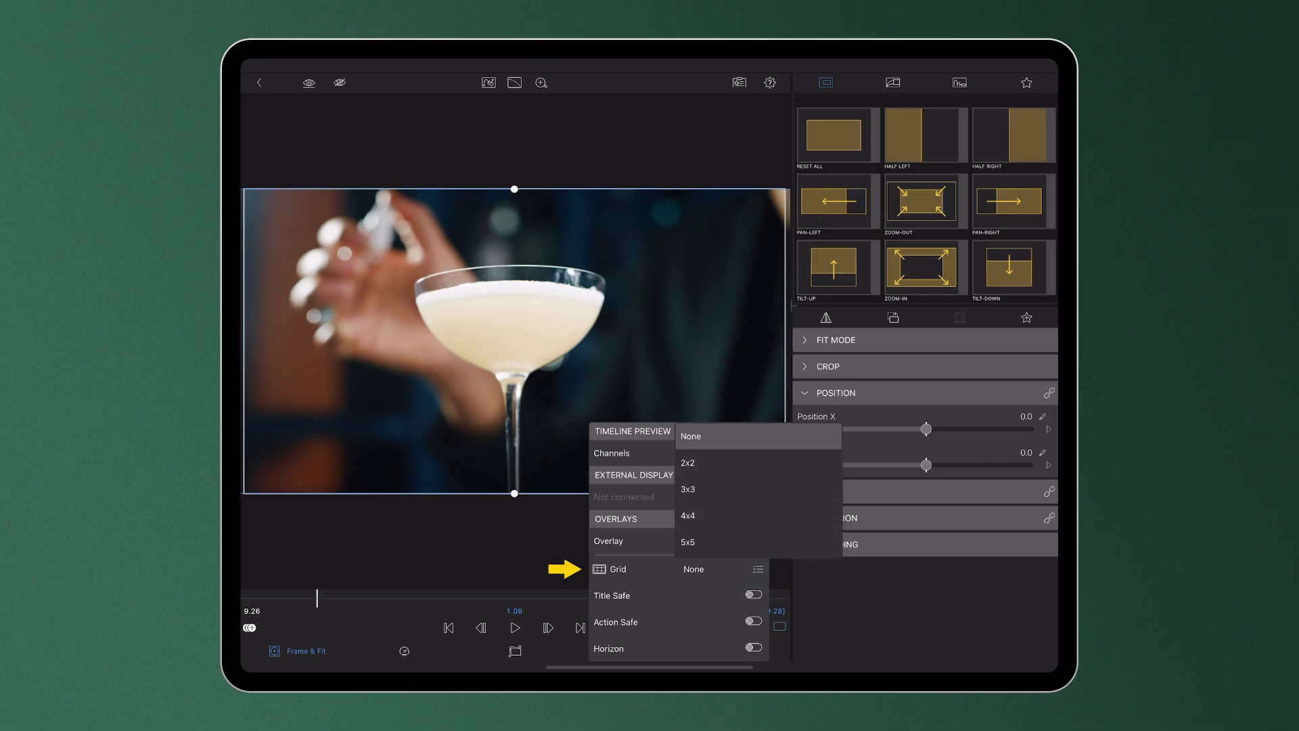
pyautogui.click(688, 542)
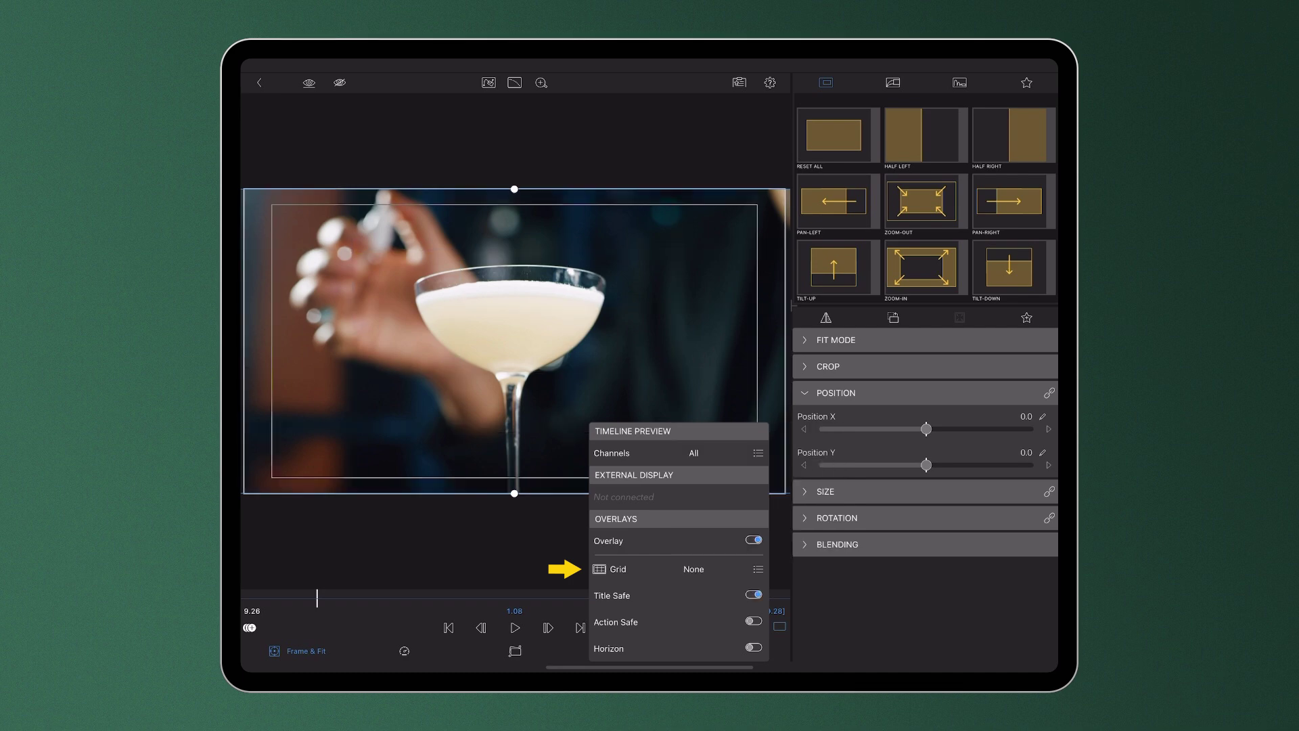
pyautogui.click(753, 621)
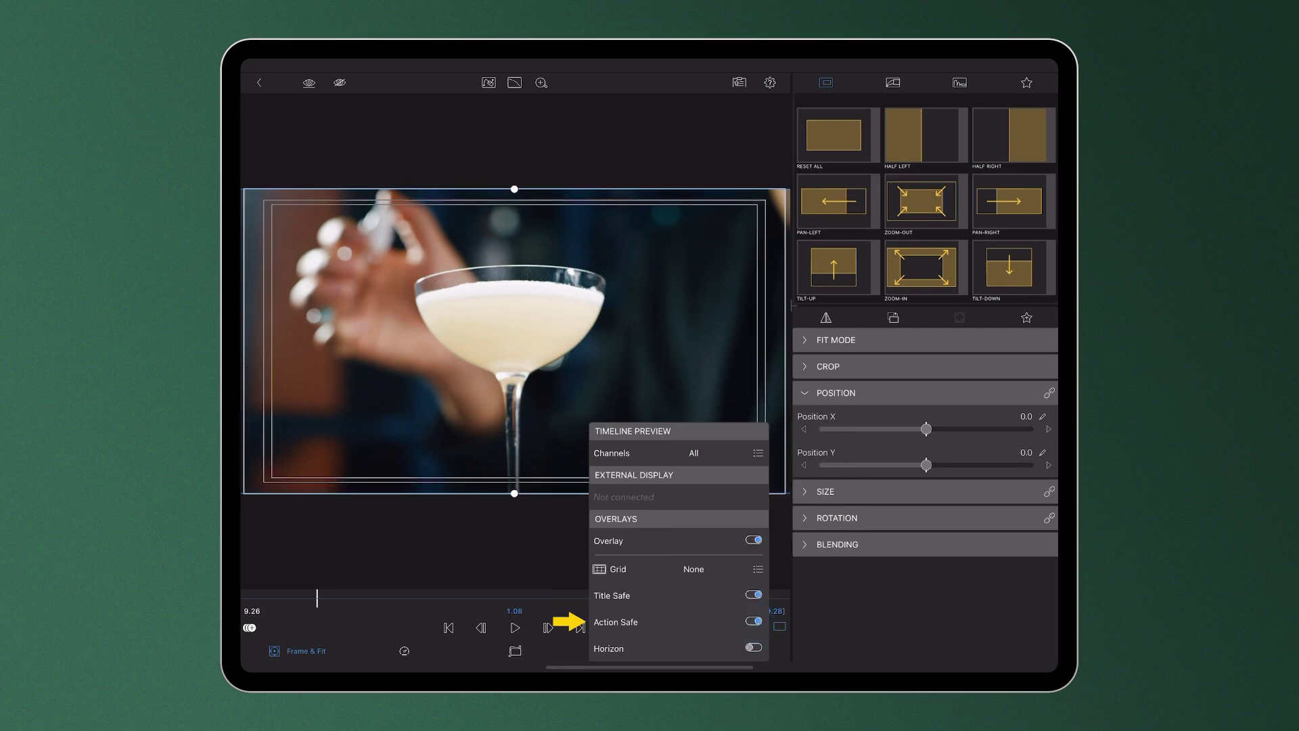
# - Try a horizon line at 32.5%, then turn the horizon back off
pyautogui.click(752, 647)
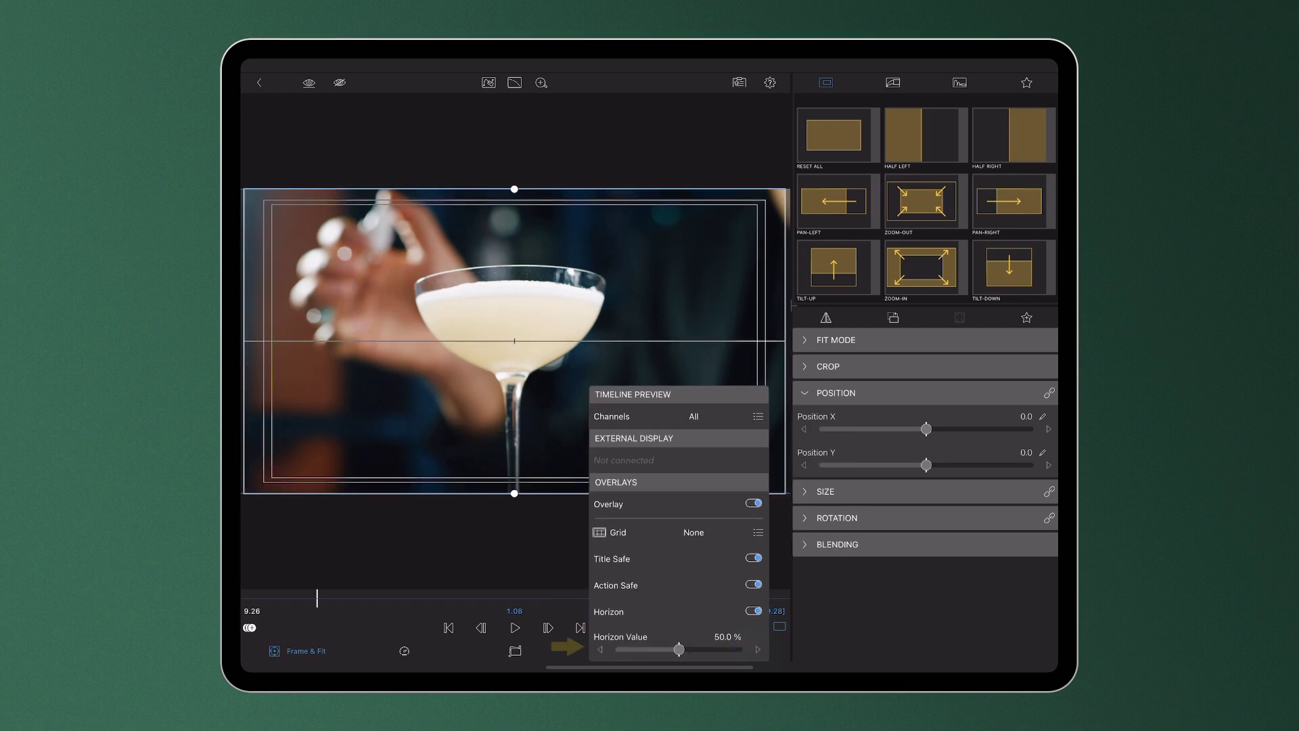
pyautogui.moveTo(680, 648)
pyautogui.mouseDown()
pyautogui.moveTo(711, 649)
pyautogui.moveTo(658, 648)
pyautogui.mouseUp()
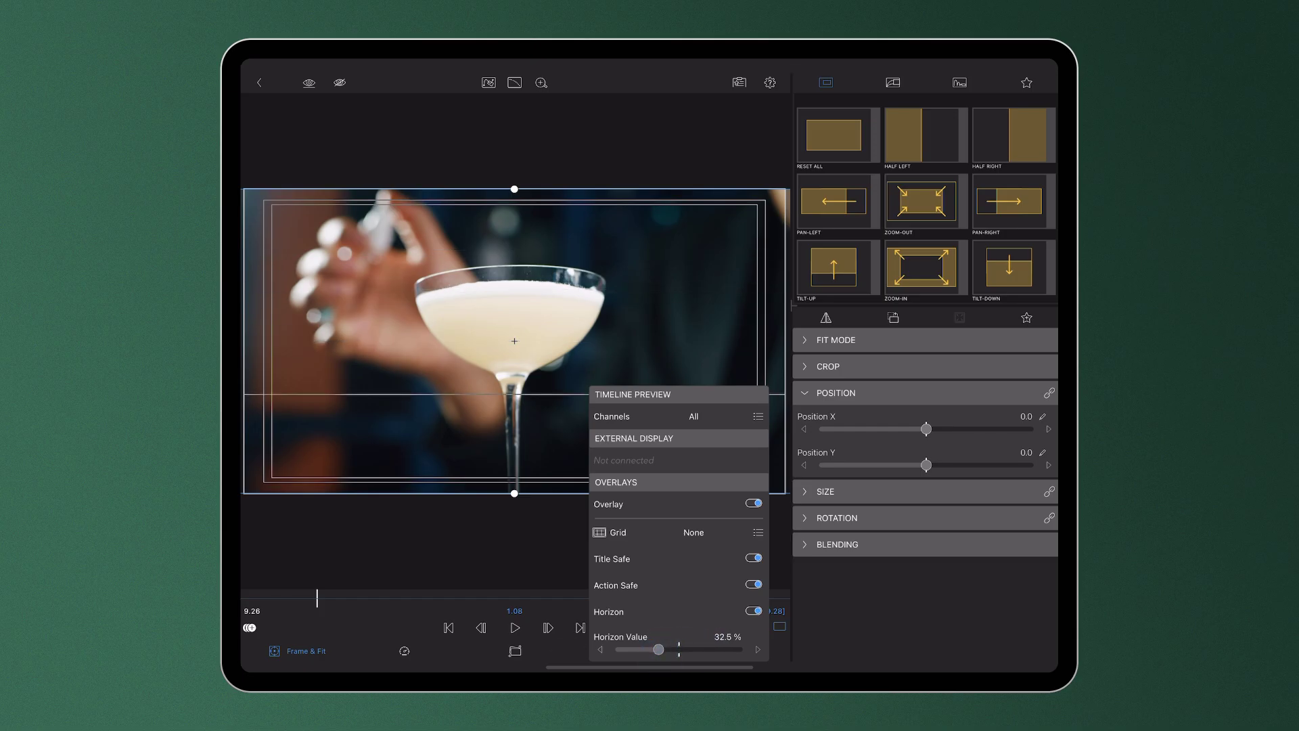
pyautogui.click(753, 611)
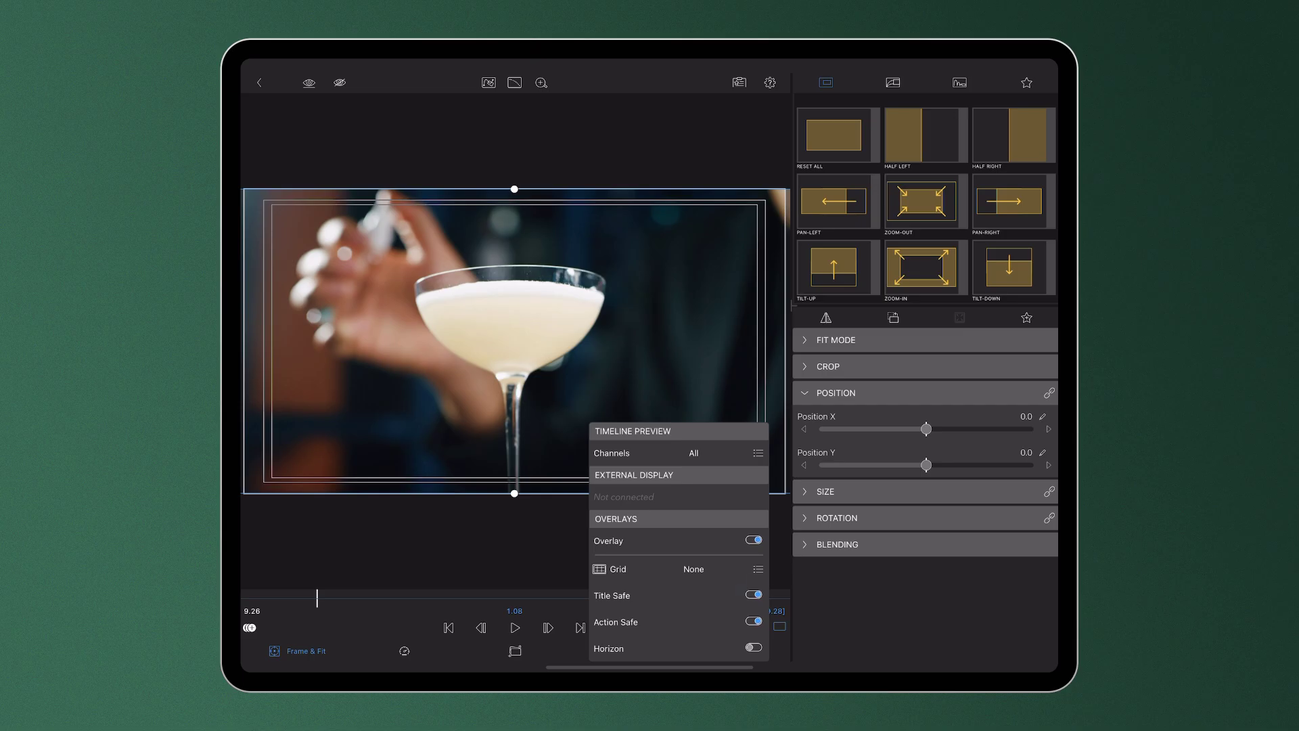
# - Turn off Title Safe and Action Safe and set the grid to 2x2
pyautogui.click(753, 595)
pyautogui.click(752, 621)
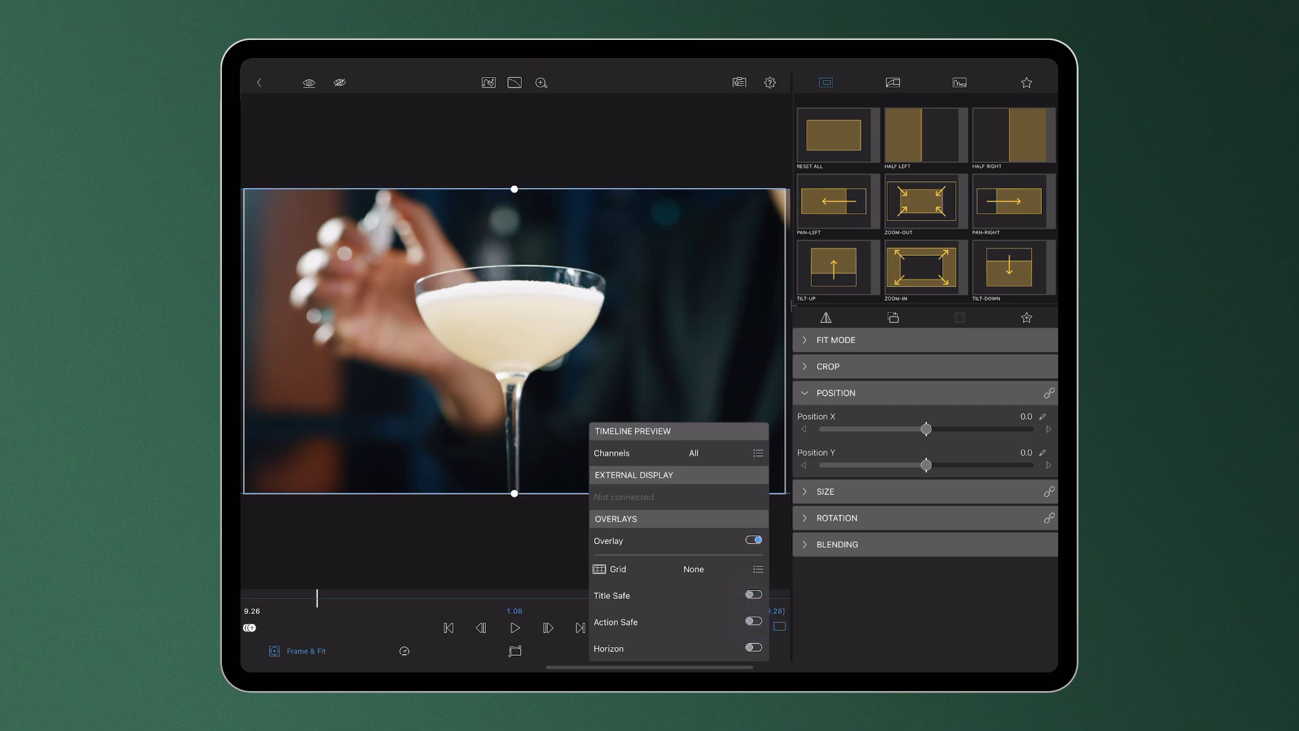
pyautogui.click(757, 568)
pyautogui.click(711, 459)
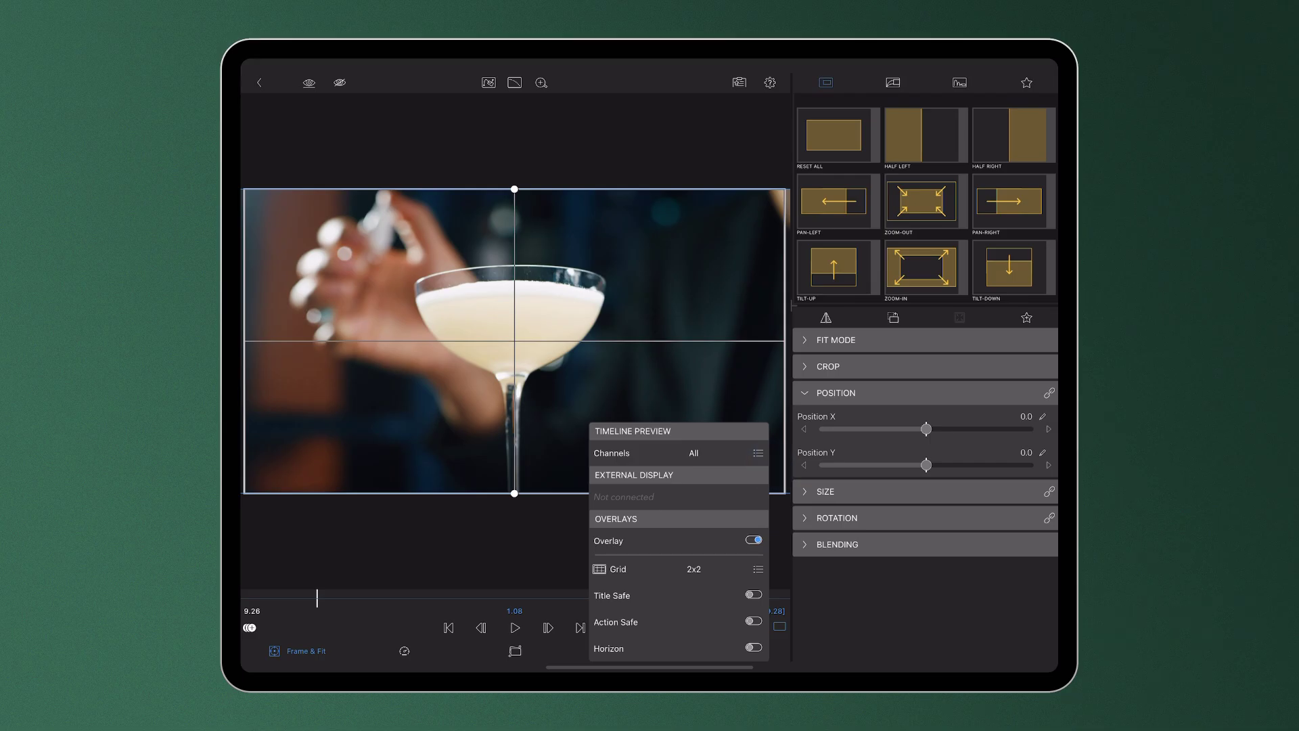
# - Toggle the preview overlays off and back on, then close the overlay options
pyautogui.click(753, 541)
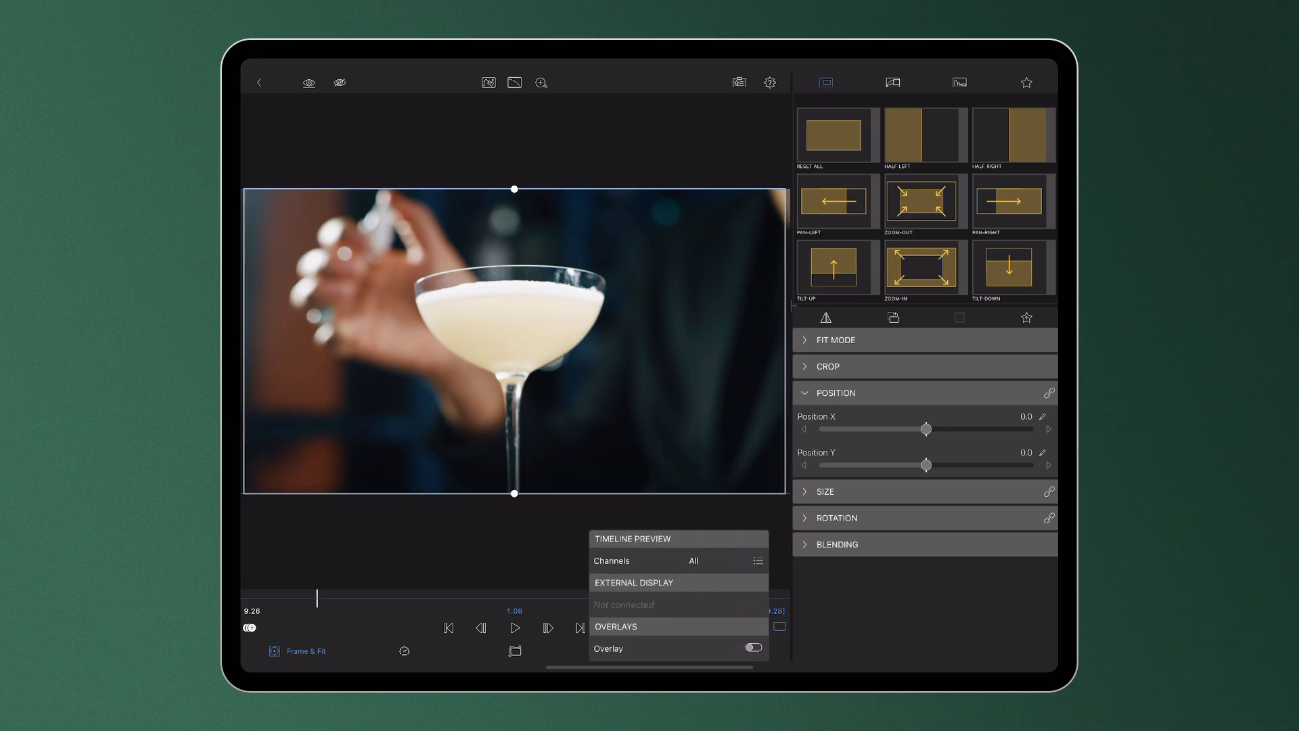
pyautogui.click(753, 647)
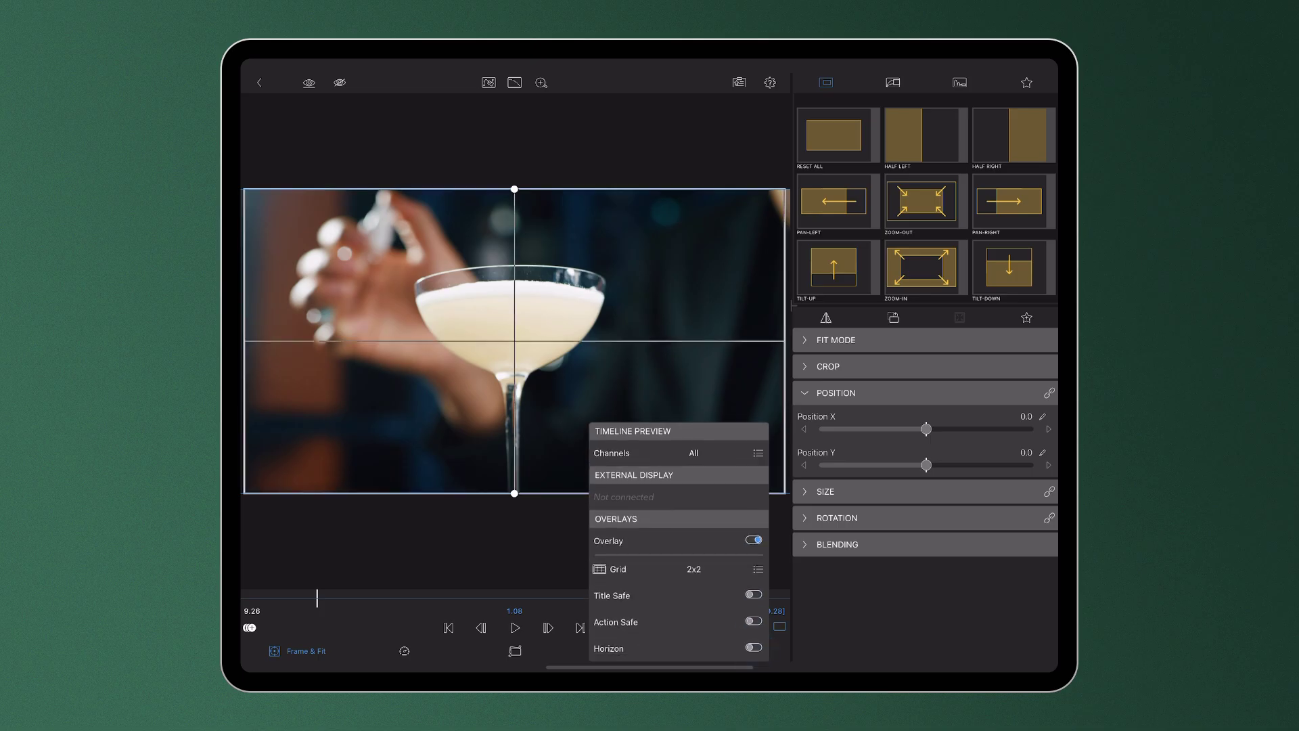
pyautogui.click(554, 557)
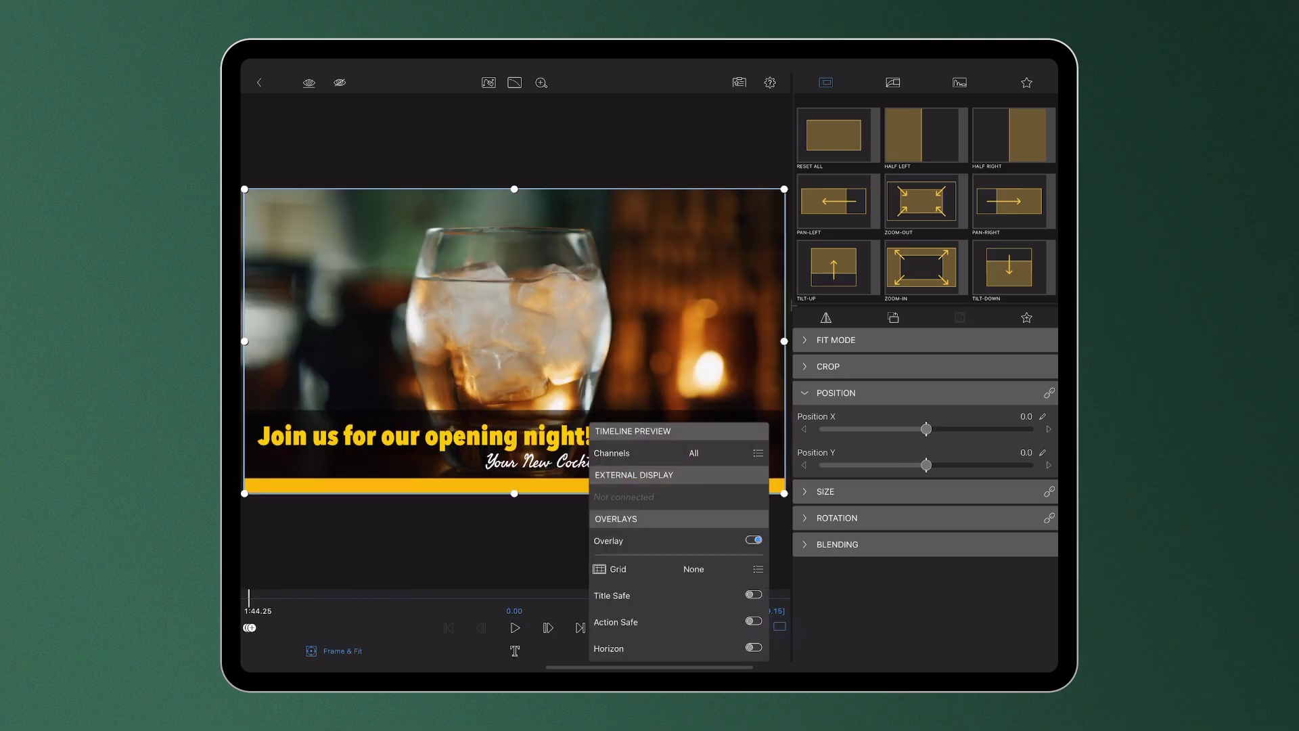
# - Turn on the Title Safe and Action Safe guides over the opening-night title
pyautogui.click(753, 594)
pyautogui.click(753, 621)
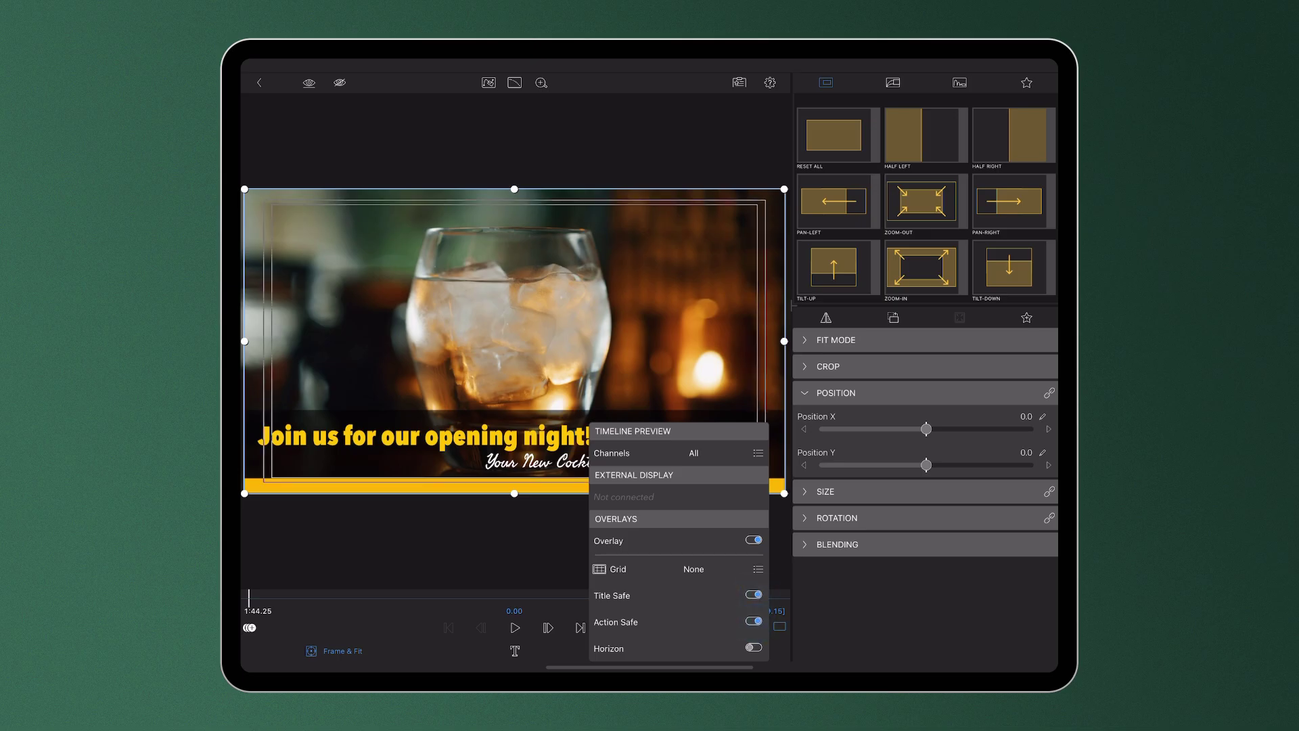
pyautogui.click(540, 556)
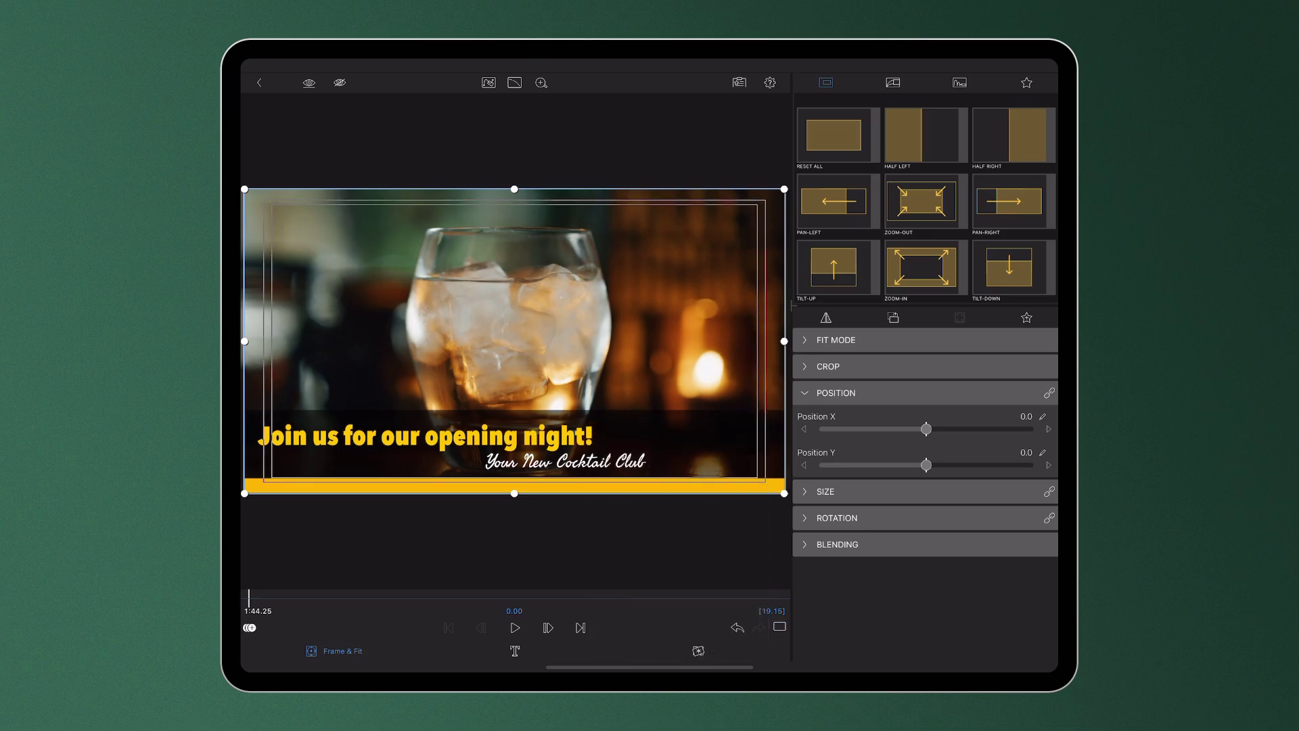
# - Select the opening-night headline layer in Titles and nudge it right
pyautogui.click(514, 651)
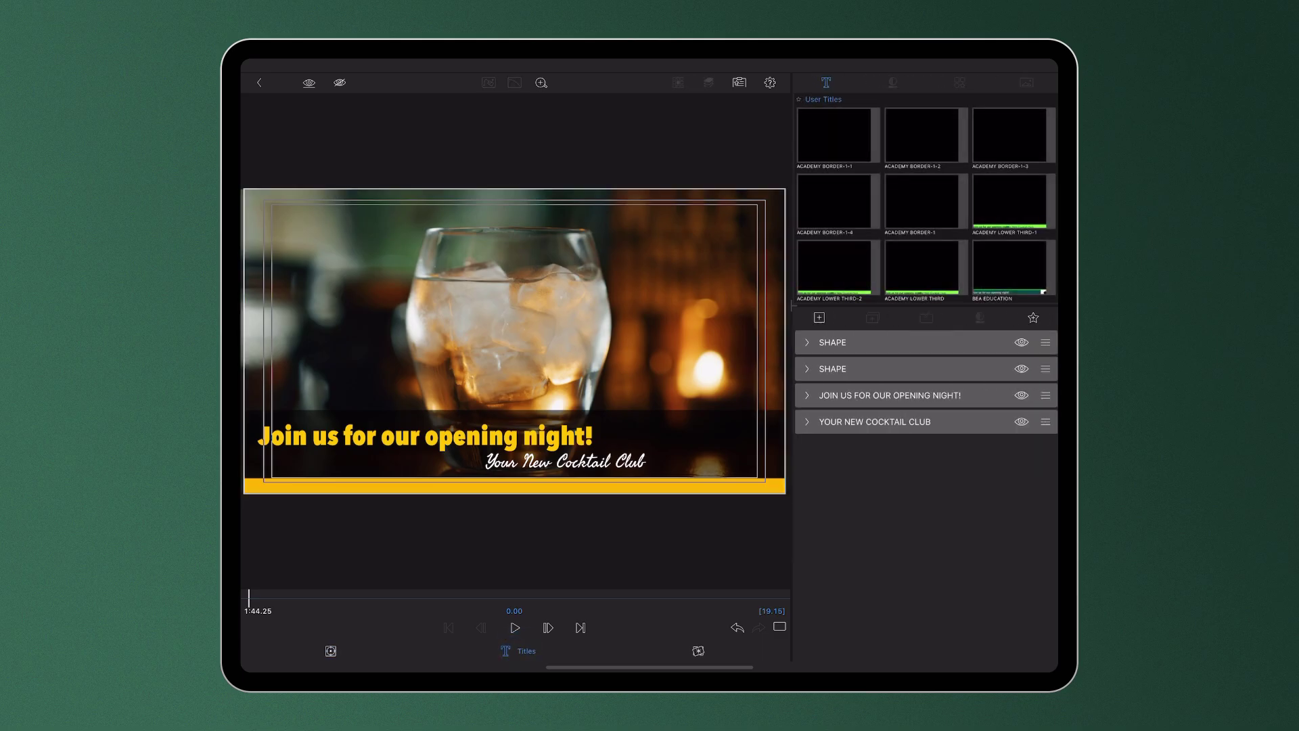
pyautogui.click(548, 438)
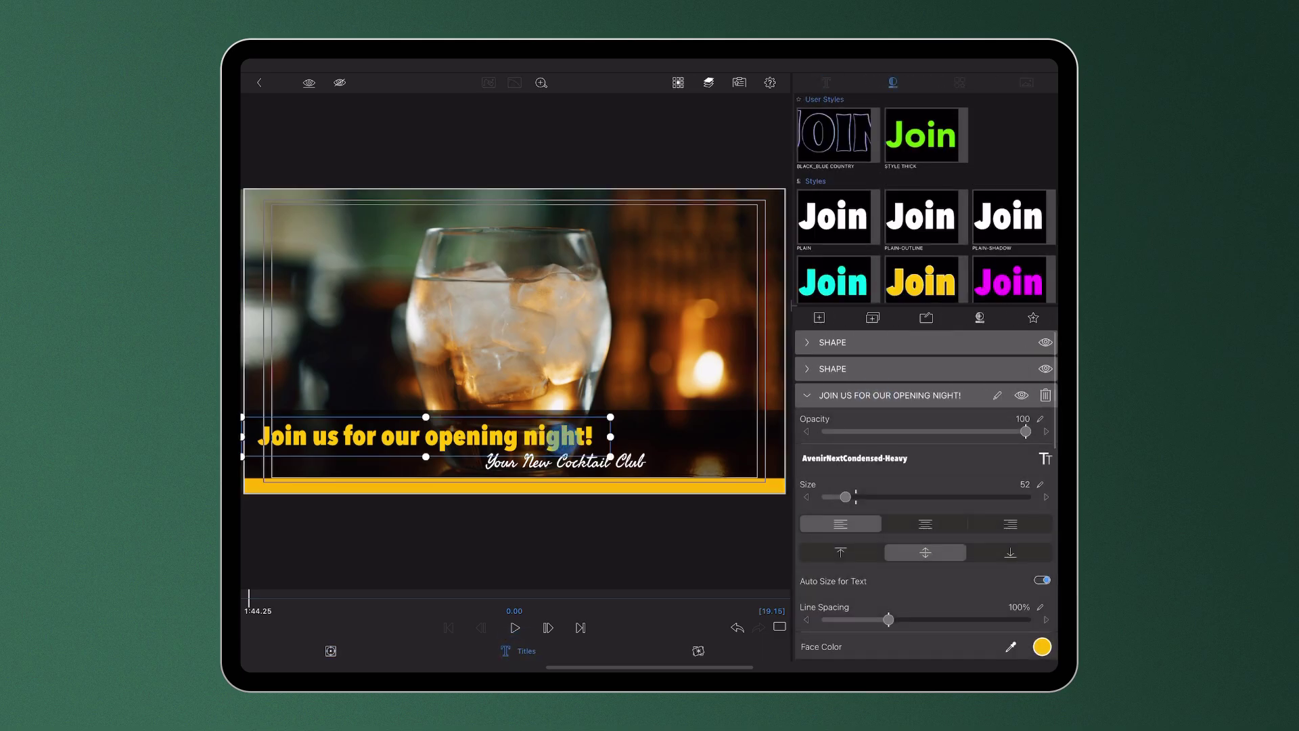
pyautogui.moveTo(527, 438); pyautogui.dragTo(553, 439)
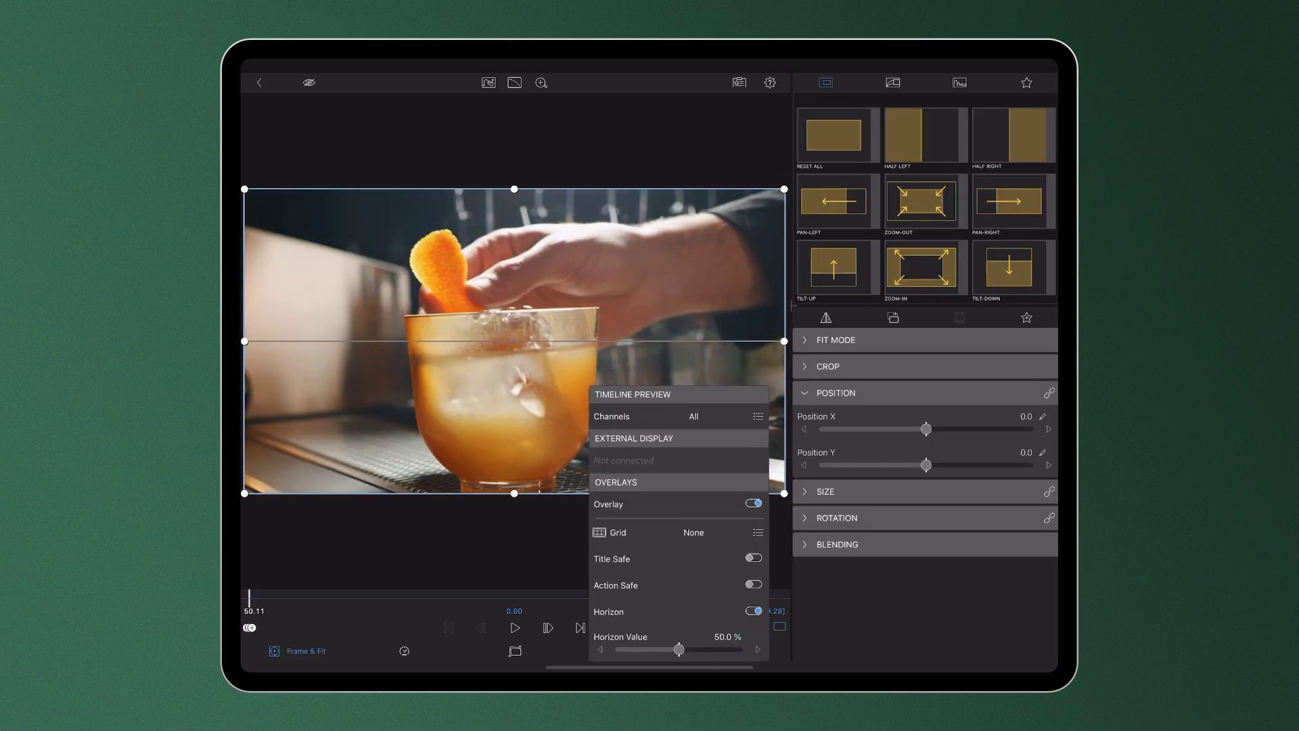
# - Set the horizon to 58.8%, rotate the clip to -2.2°, scale it to 109.9%, and play
pyautogui.moveTo(679, 649); pyautogui.dragTo(688, 648)
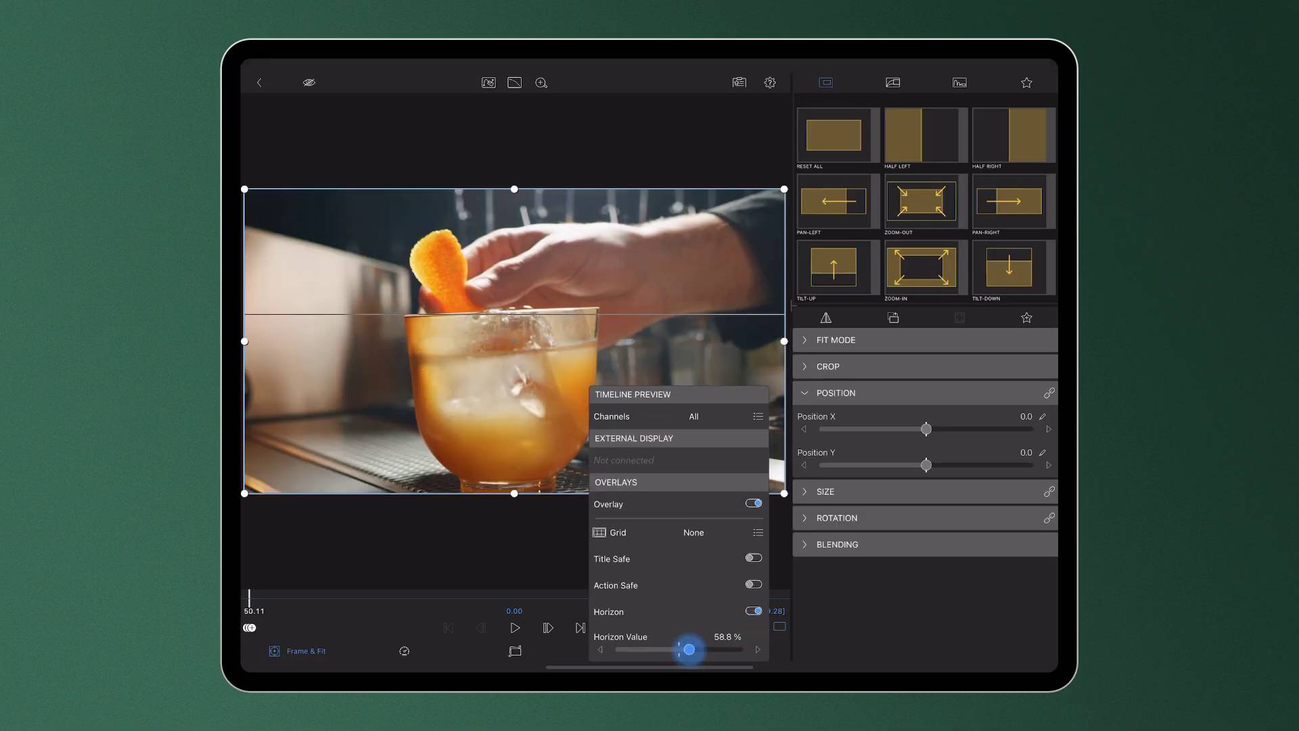
pyautogui.click(330, 562)
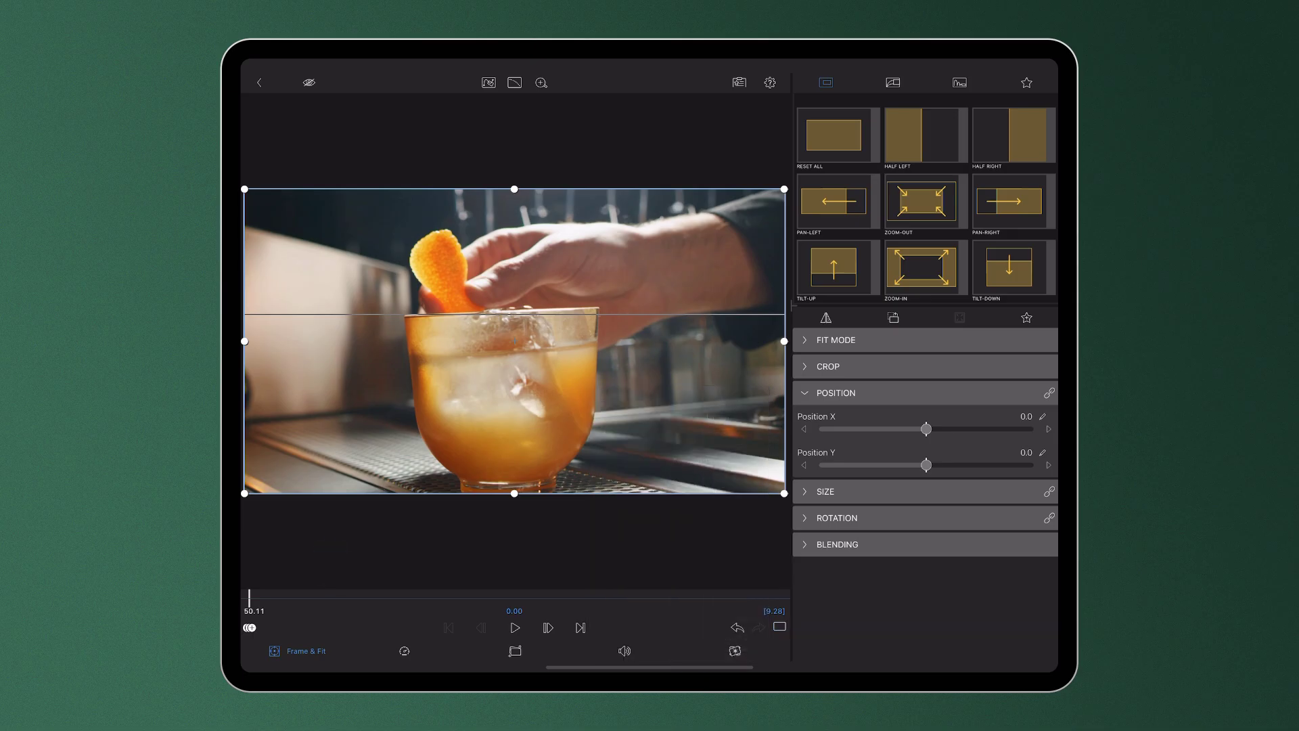
pyautogui.moveTo(711, 402); pyautogui.dragTo(725, 418)
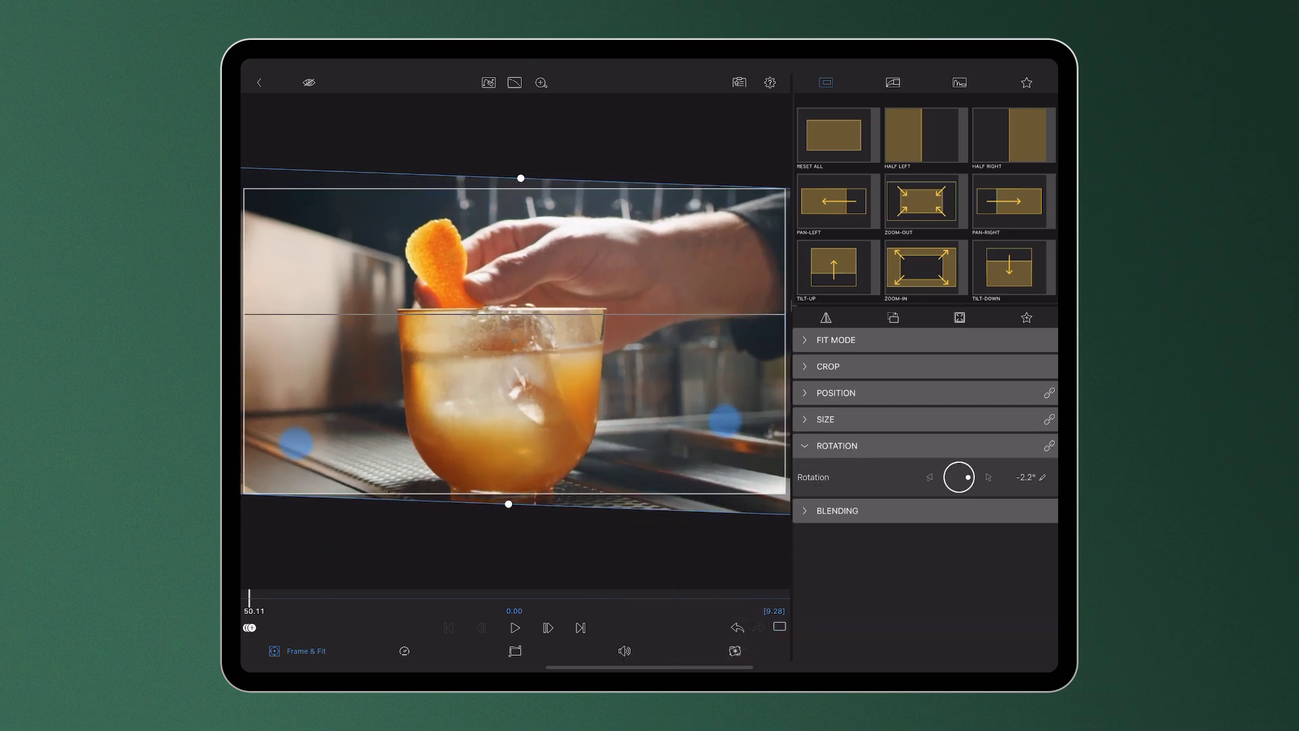
pyautogui.moveTo(724, 418); pyautogui.dragTo(724, 424)
pyautogui.press('space')
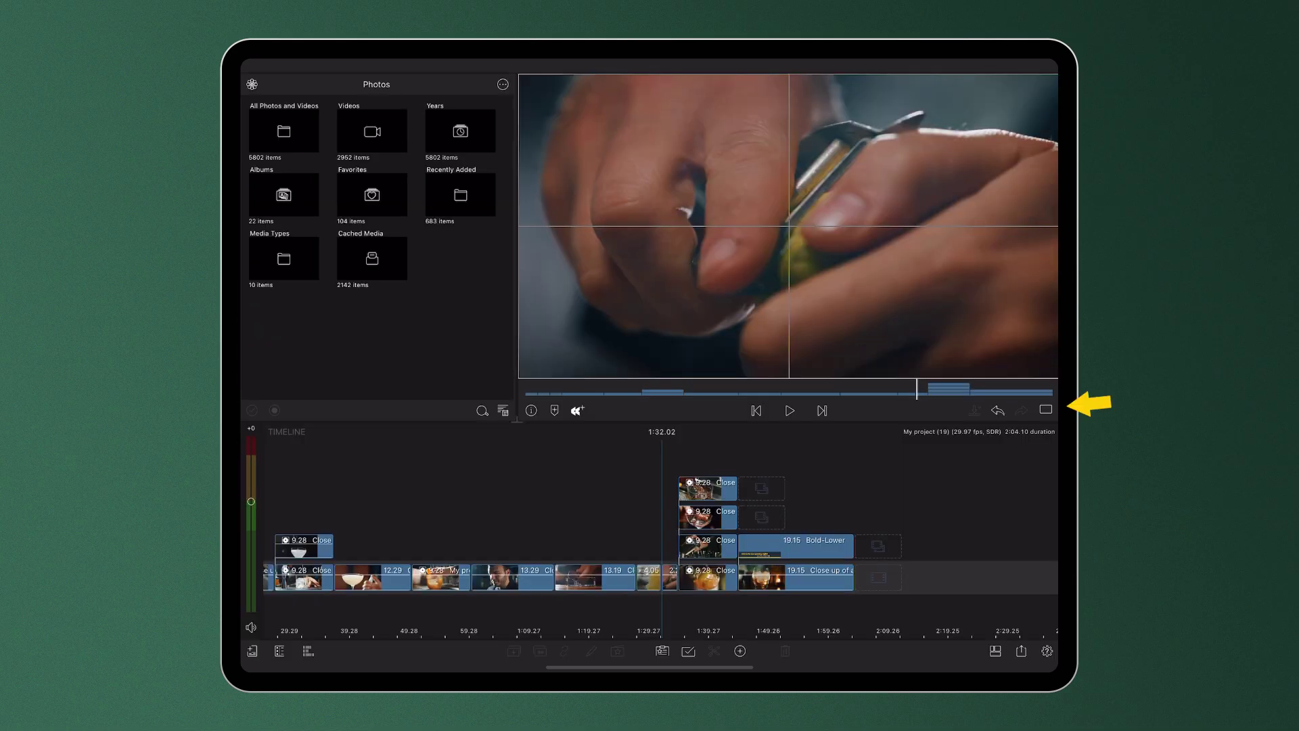
# - Play the timeline and turn on Title Safe and Action Safe alongside the 2x2 grid
pyautogui.press('space')
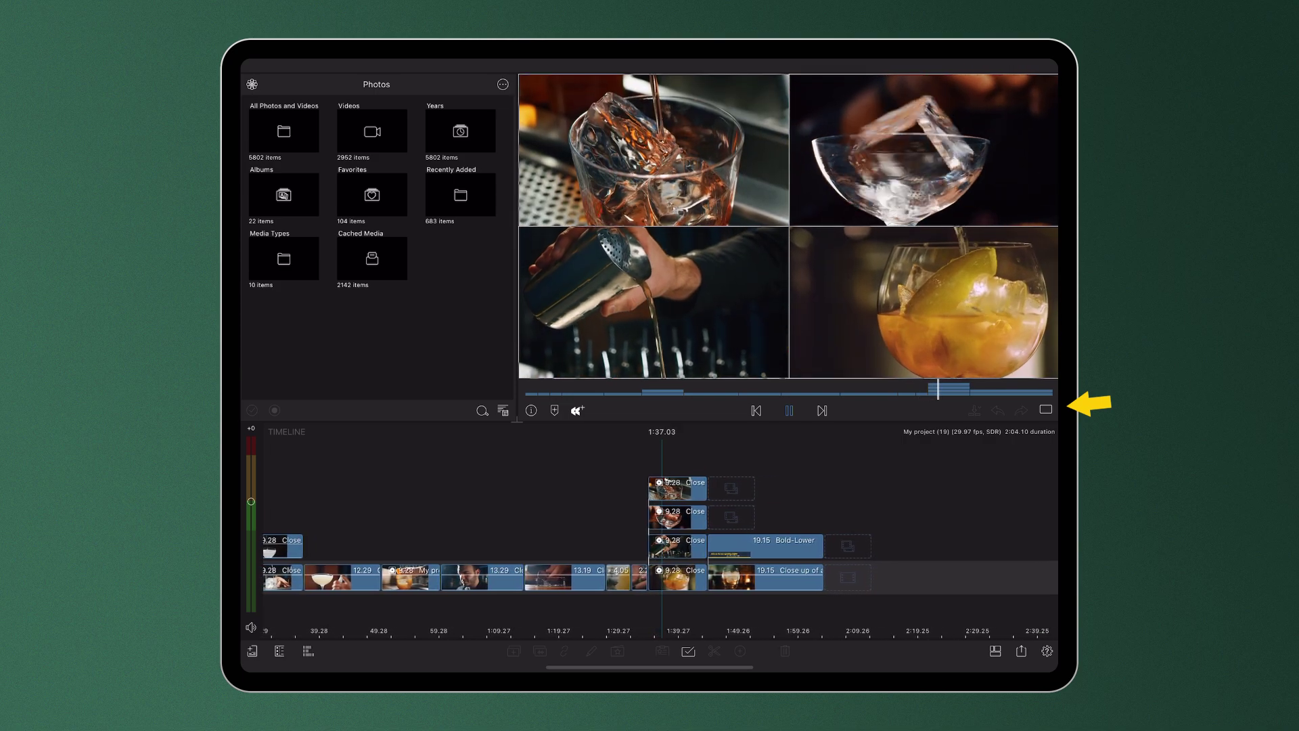
pyautogui.click(1045, 409)
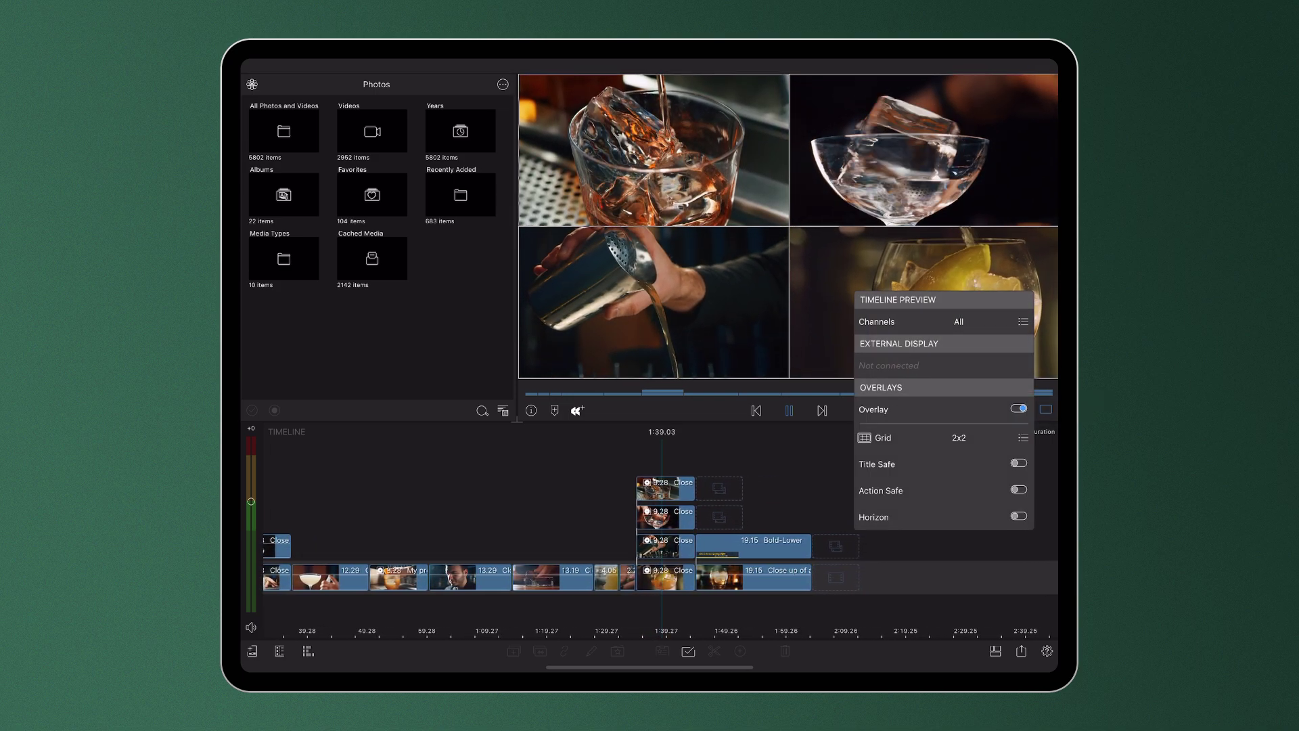
pyautogui.click(1018, 462)
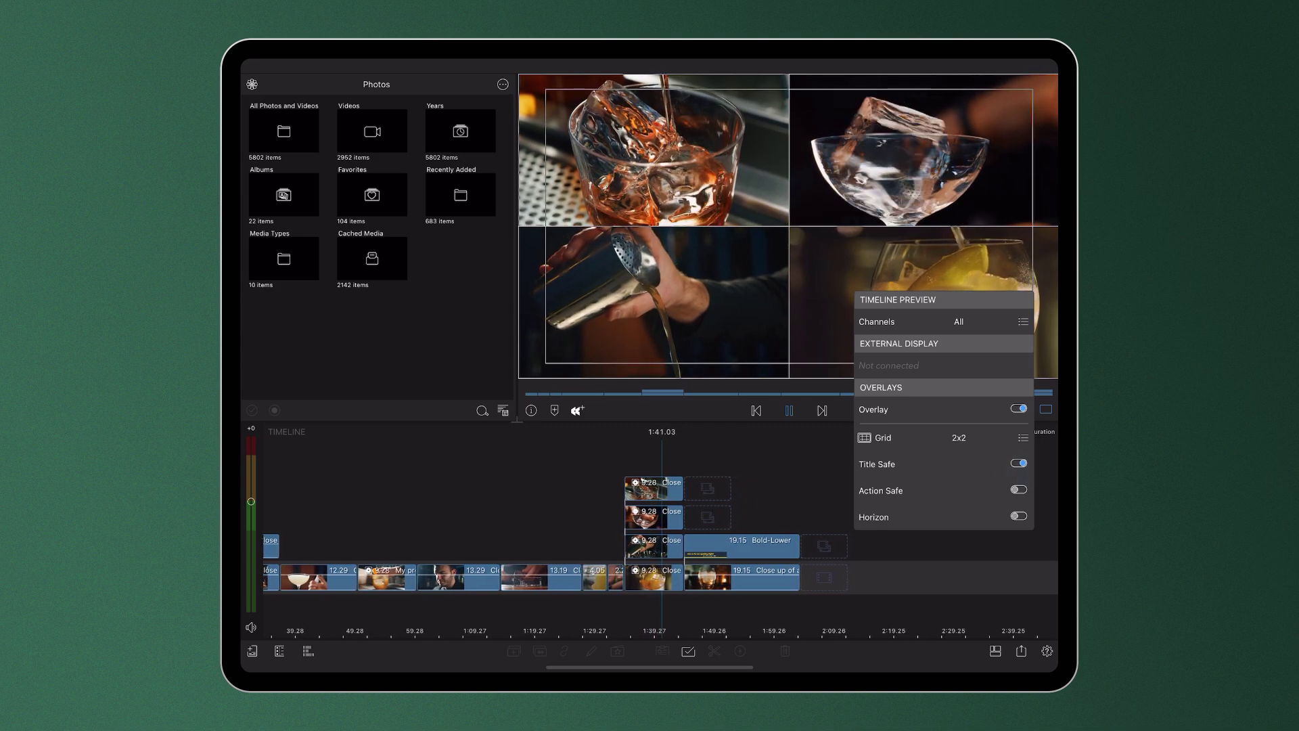
pyautogui.click(1018, 489)
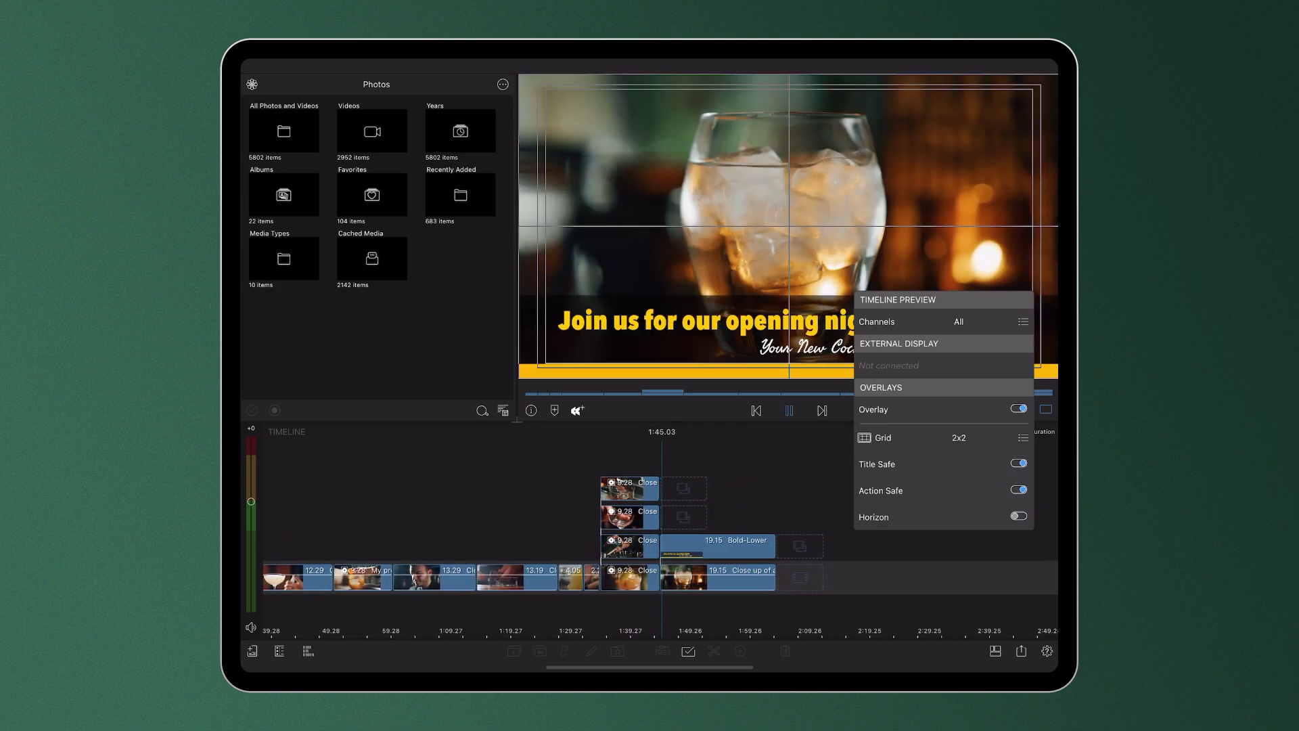
pyautogui.press('Escape')
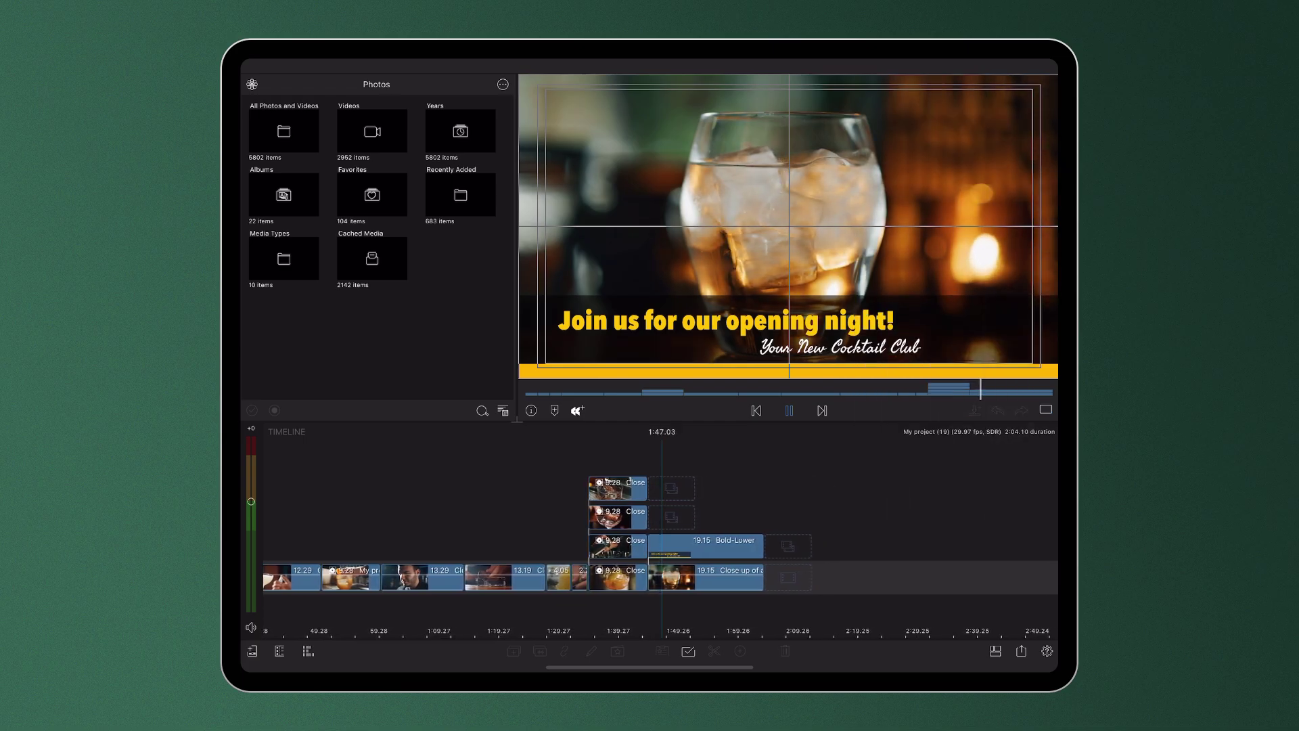